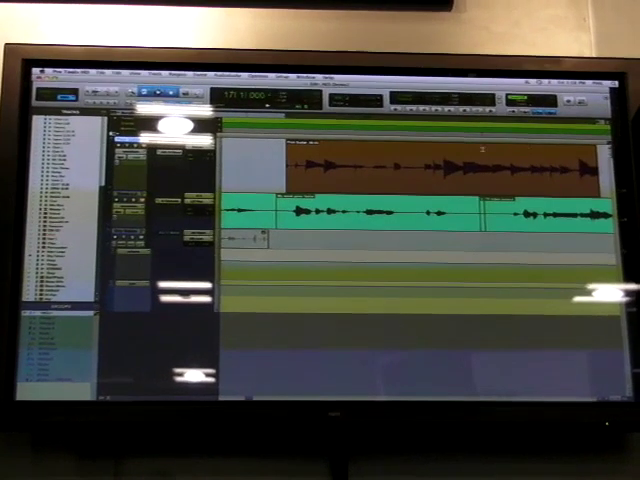
Start playback of the session's Pick Guitar and lead vocal tracks
key("space")
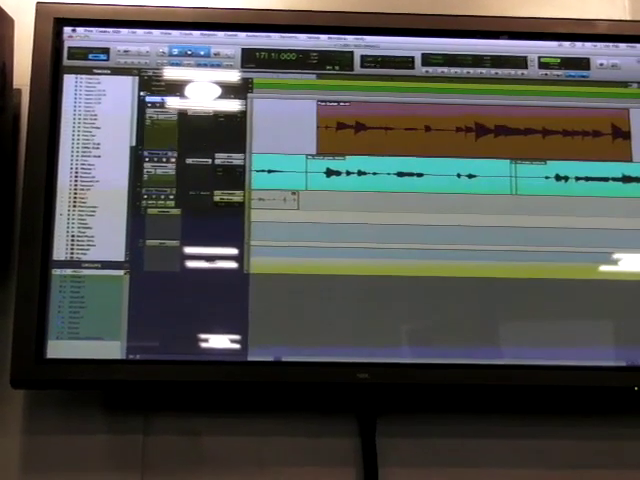
Reveal the alternate guitar takes as lanes with Ctrl+Up
key("ctrl+Up")
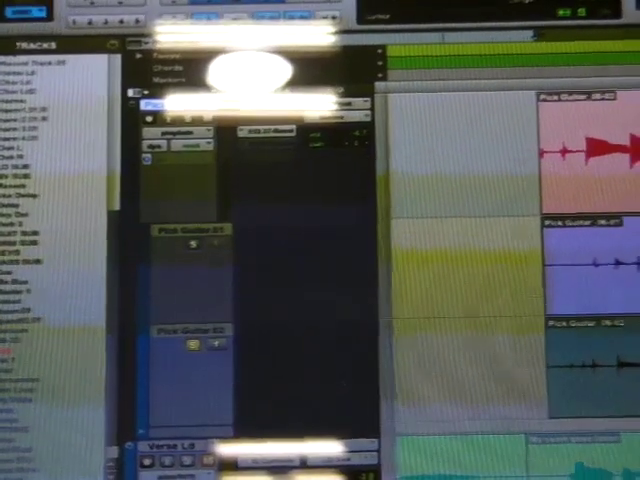
Bring up the editing commands for the selected guitar section
left_click(130, 8)
mouse_move(240, 339)
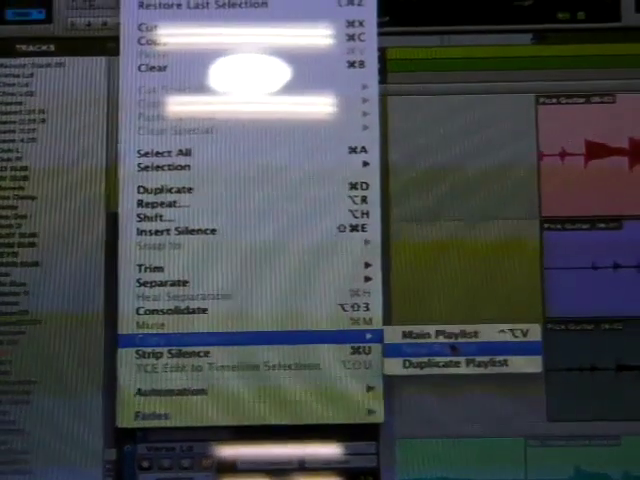
Copy the selected take section to the Main Playlist and select the comped clip
left_click(448, 310)
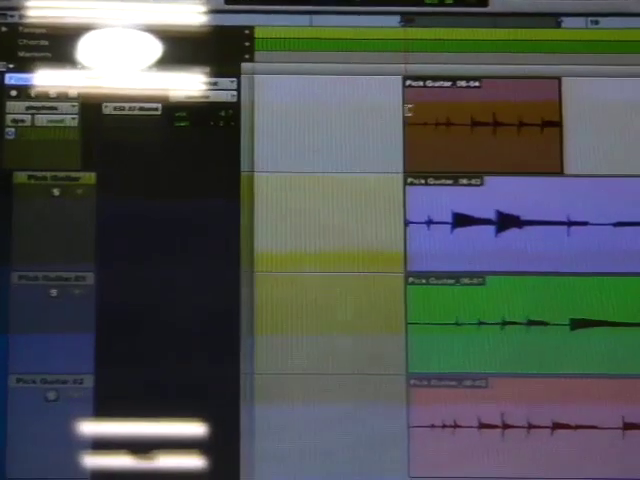
left_click(480, 190)
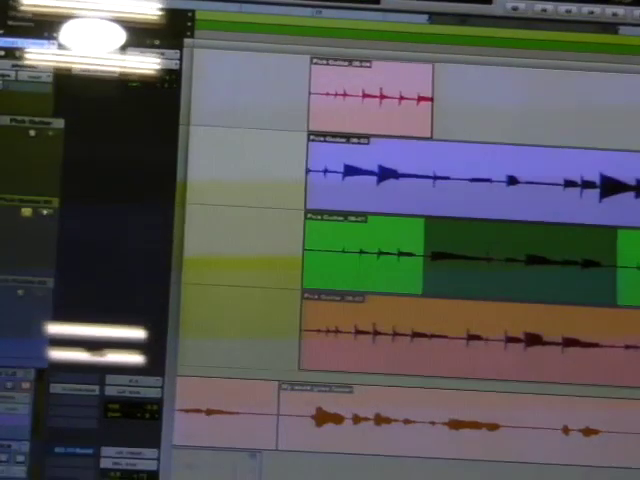
Copy another take section to the Main Playlist, then select the next take portion
left_click(60, 20)
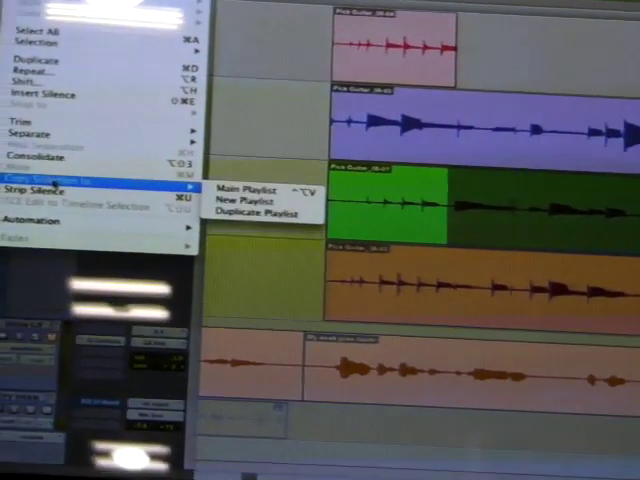
mouse_move(60, 150)
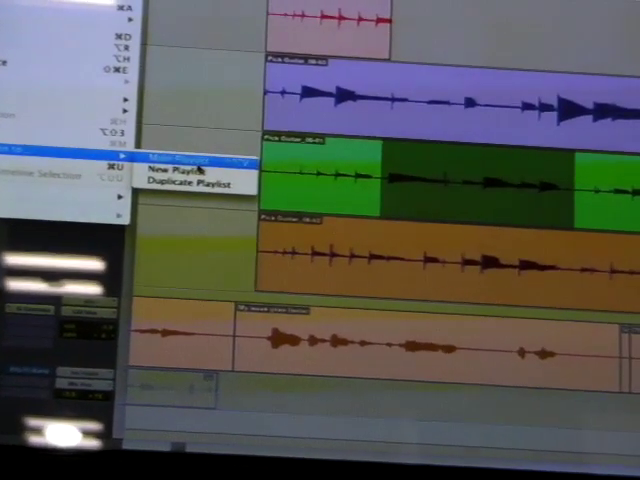
left_click(208, 170)
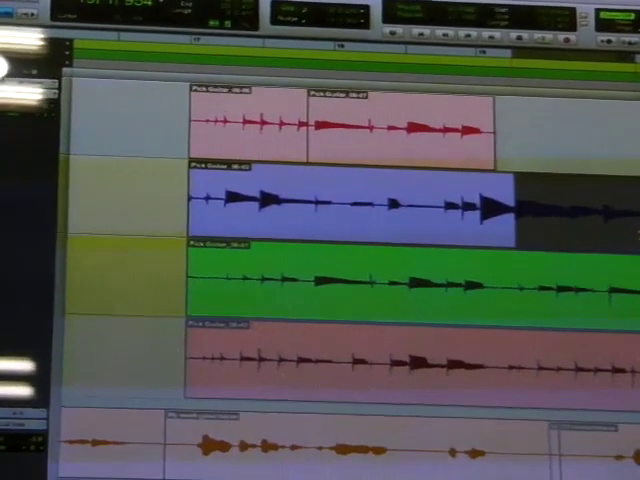
left_click_drag(575, 205, 575, 125)
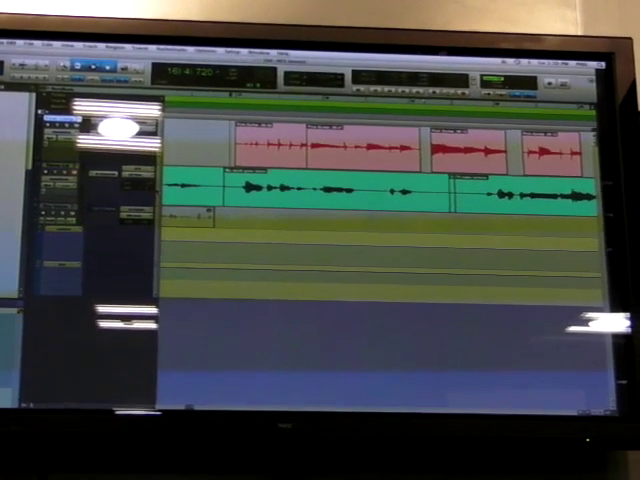
scroll(380, 200, "right", 5)
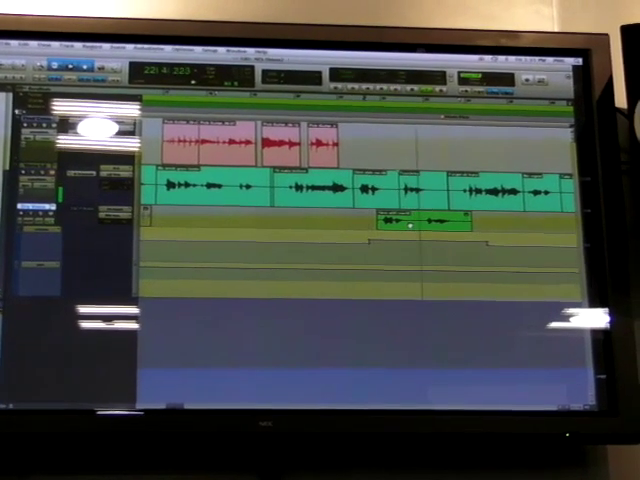
key("space")
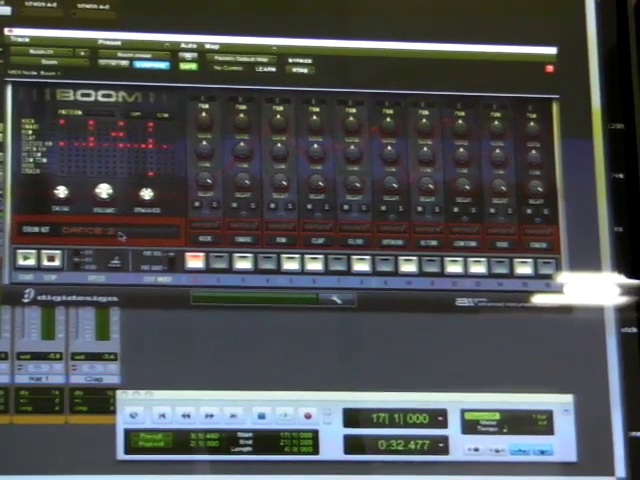
Show the list of available drum kits from Boom's Drum Kit selector
left_click(122, 236)
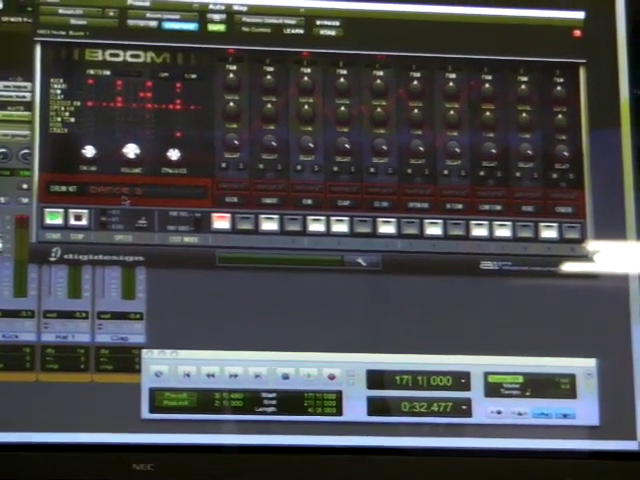
Pick a new Boom drum kit, then new sound variations on two channel popups
left_click(115, 192)
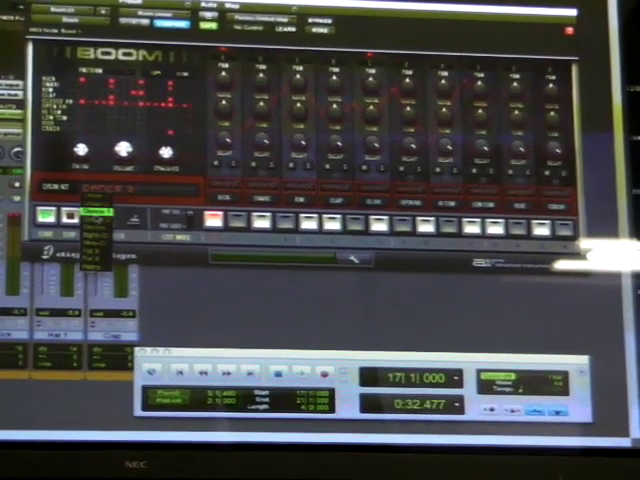
left_click(355, 258)
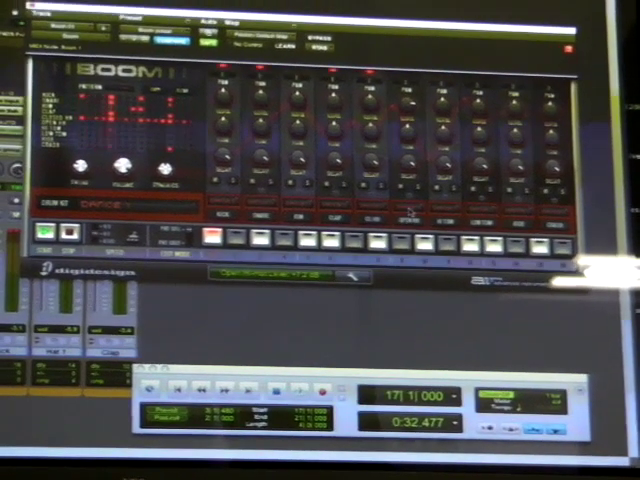
left_click(408, 212)
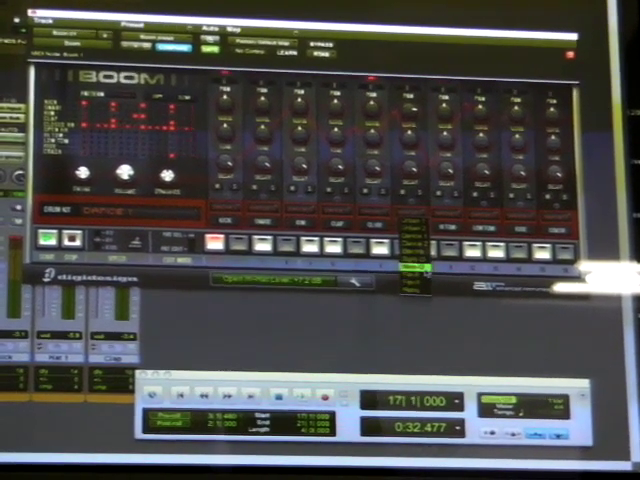
left_click(410, 280)
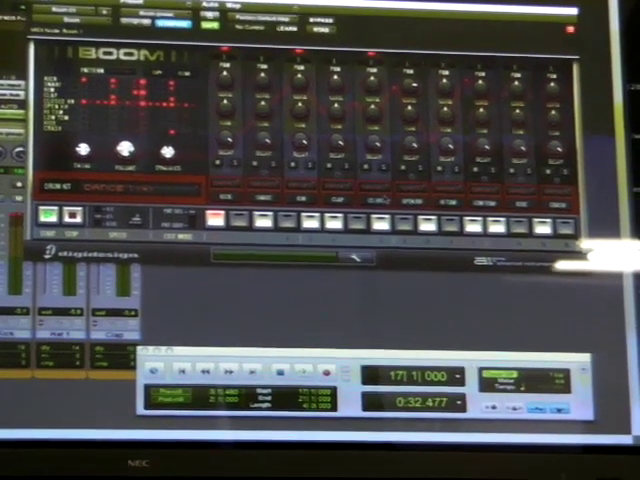
left_click(375, 213)
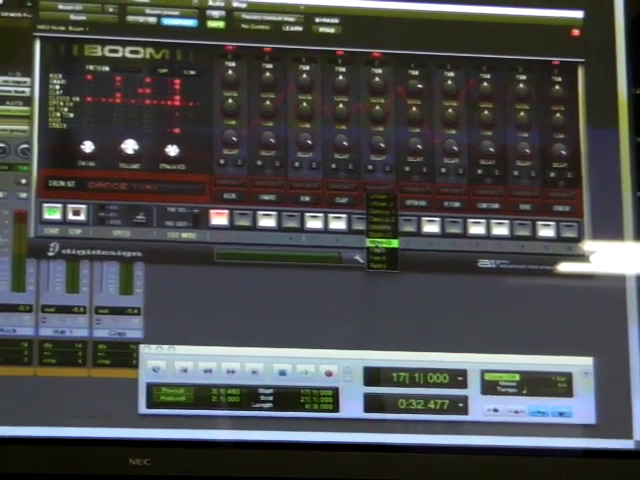
left_click(372, 245)
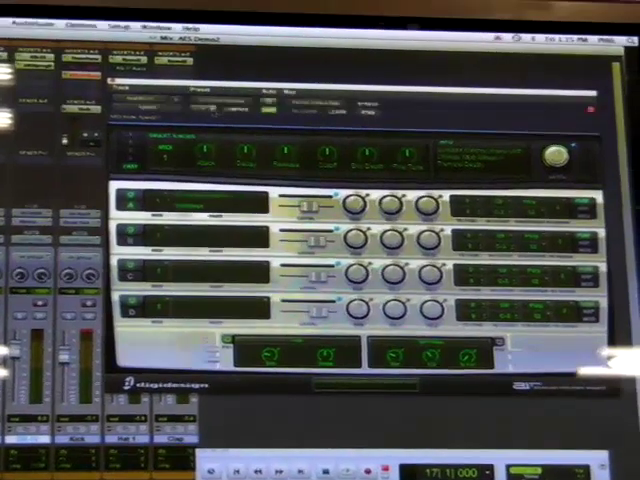
Browse Xpand2's patch category folders, with E Pianos + Clav checked
left_click(157, 153)
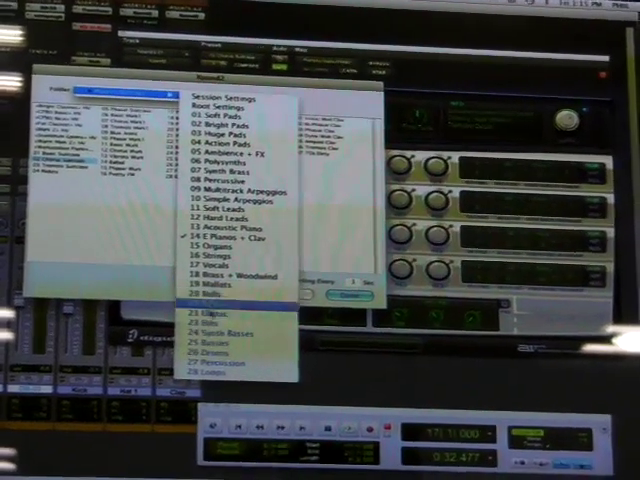
Load a kit patch from the 26 Drums folder into part A and confirm with Done
left_click(215, 303)
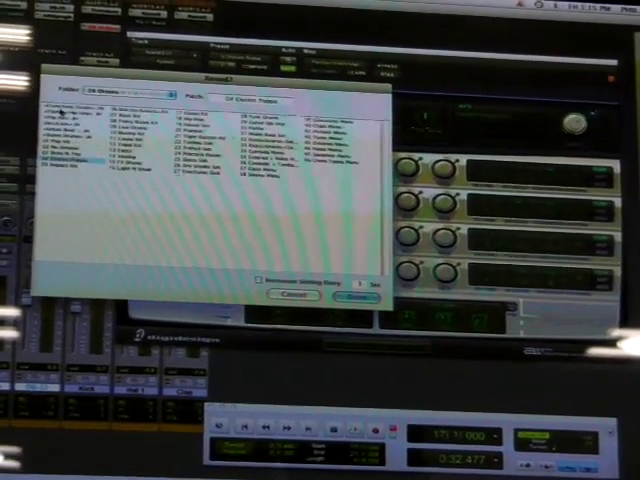
left_click(55, 115)
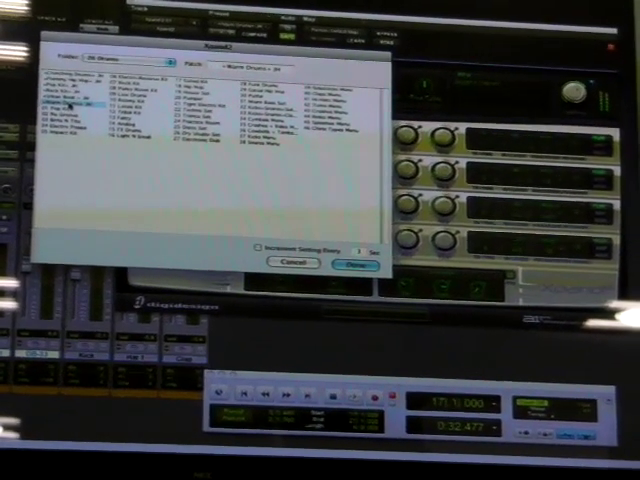
left_click(140, 103)
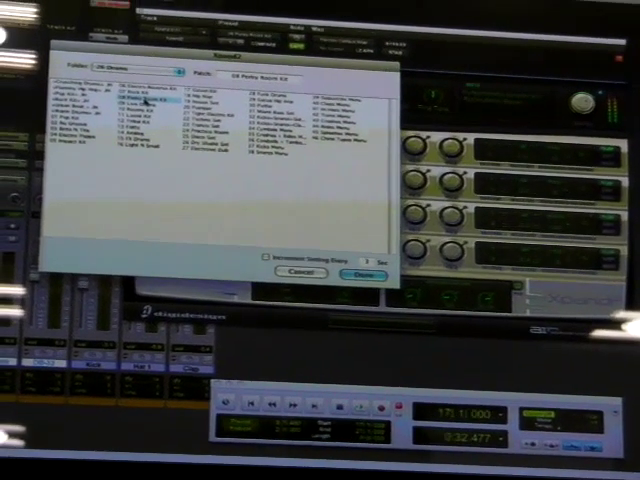
left_click(358, 277)
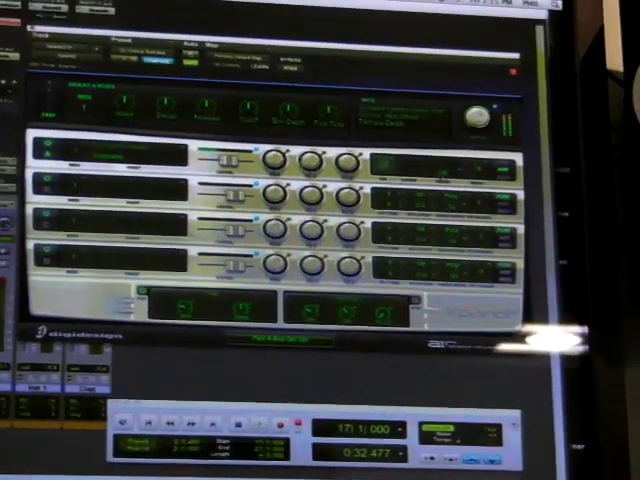
Choose a new value from a popup in part A's right-hand settings column
left_click(500, 130)
left_click(440, 185)
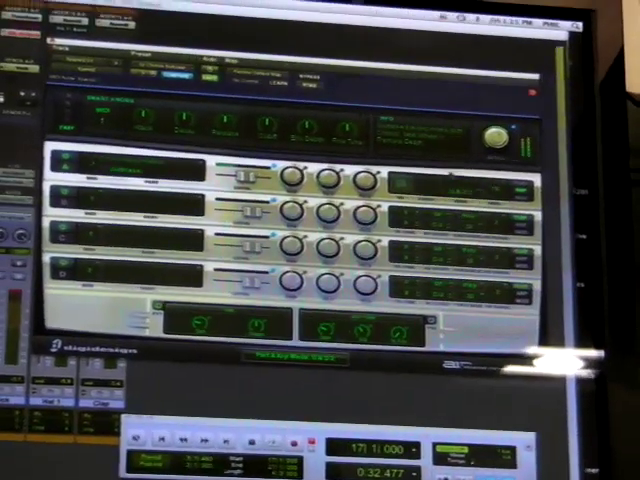